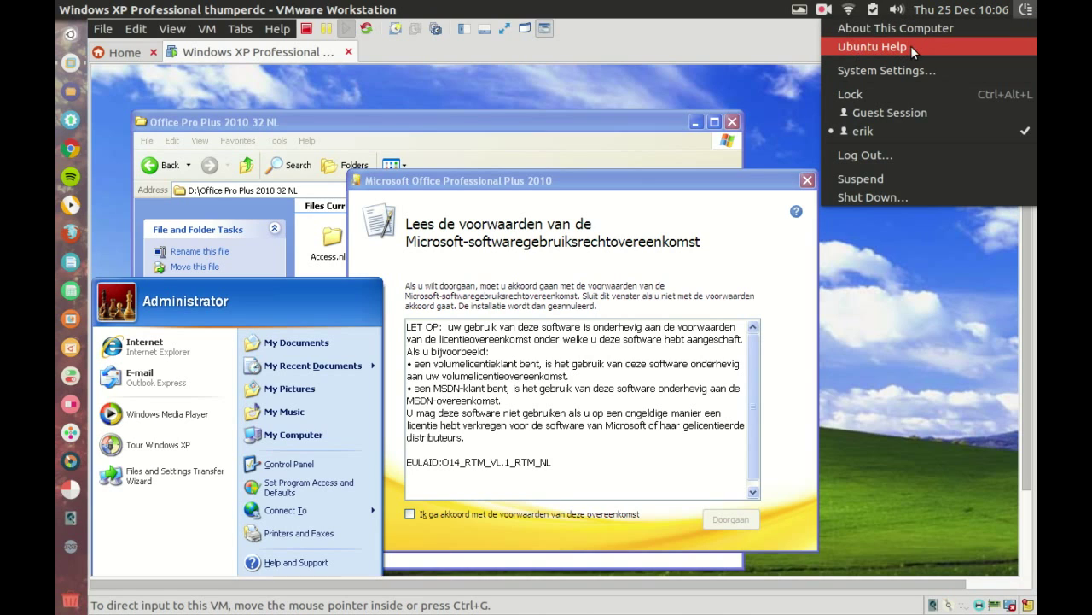
pyautogui.click(612, 39)
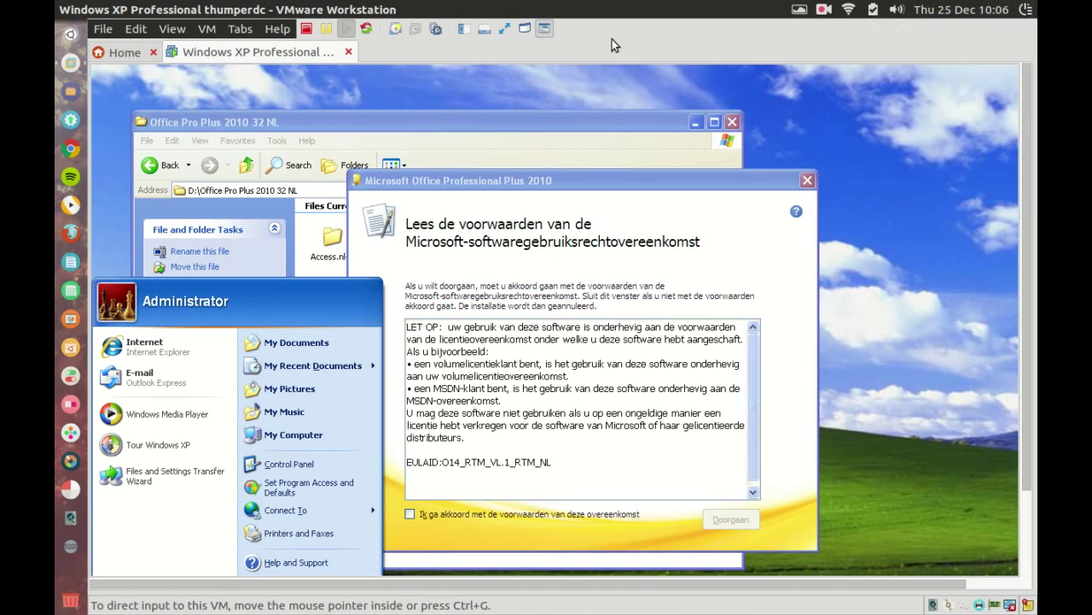
pyautogui.click(207, 30)
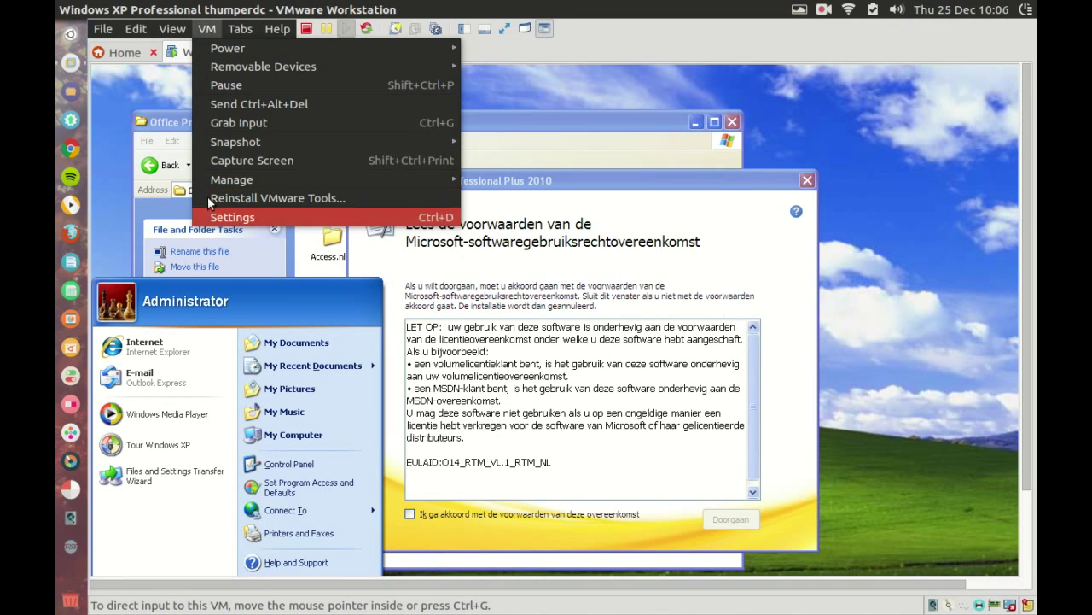
pyautogui.click(117, 185)
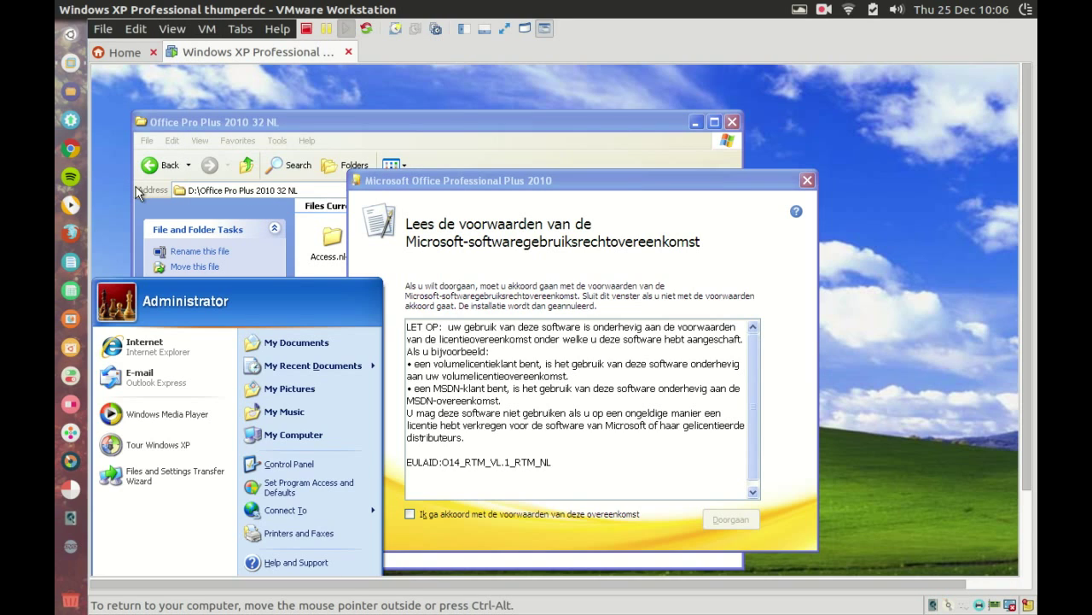
# Look through the host's four workspaces and return to the one showing the Windows XP virtual machine.
pyautogui.hotkey('ctrl', 'alt')
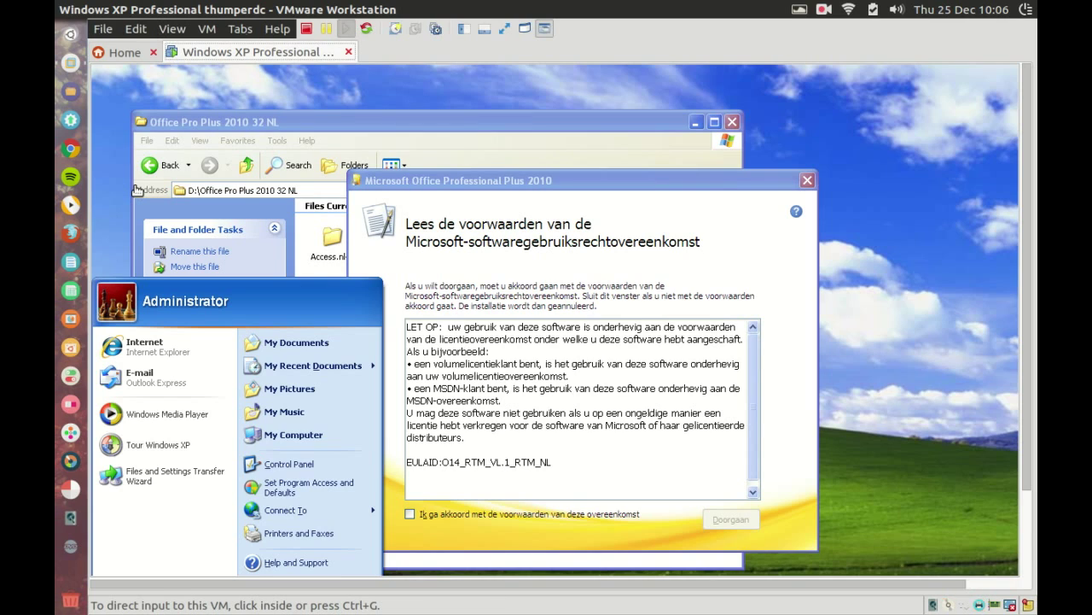
pyautogui.hotkey('ctrl', 'alt', 'Right')
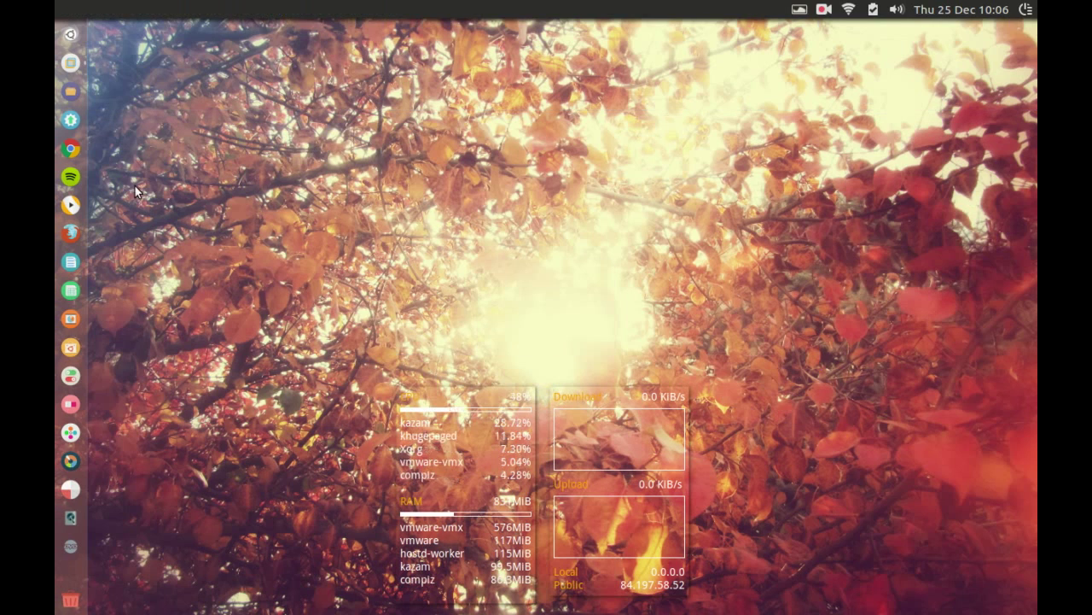
pyautogui.hotkey('ctrl', 'alt', 'Left')
pyautogui.hotkey('ctrl', 'alt', 'Right')
pyautogui.hotkey('ctrl', 'alt', 'Down')
pyautogui.hotkey('ctrl', 'alt', 'Left')
pyautogui.hotkey('ctrl', 'alt', 'Up')
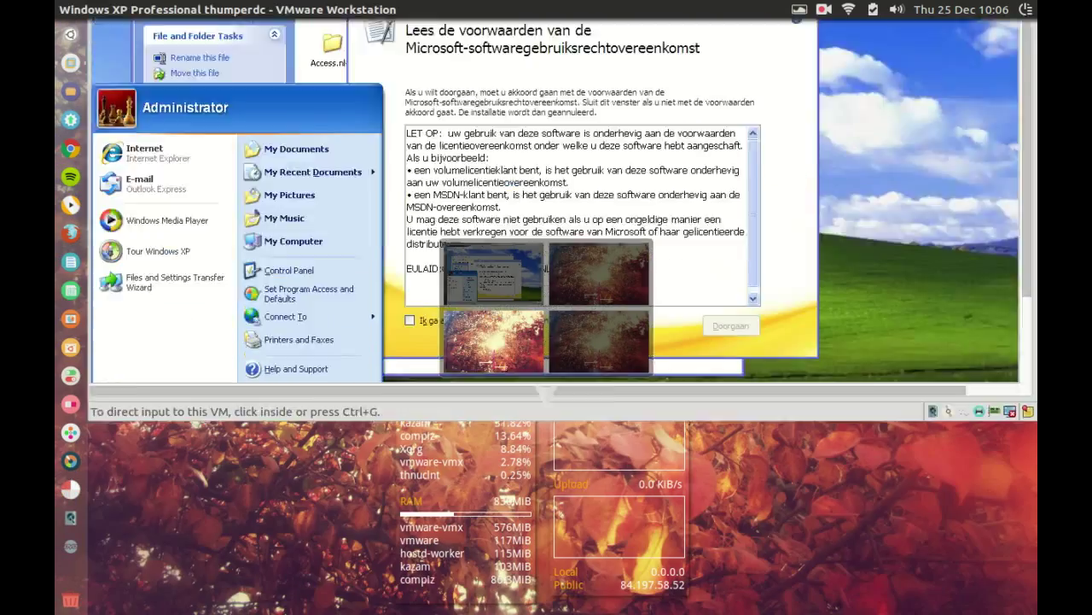
pyautogui.hotkey('ctrl', 'alt', 'Up')
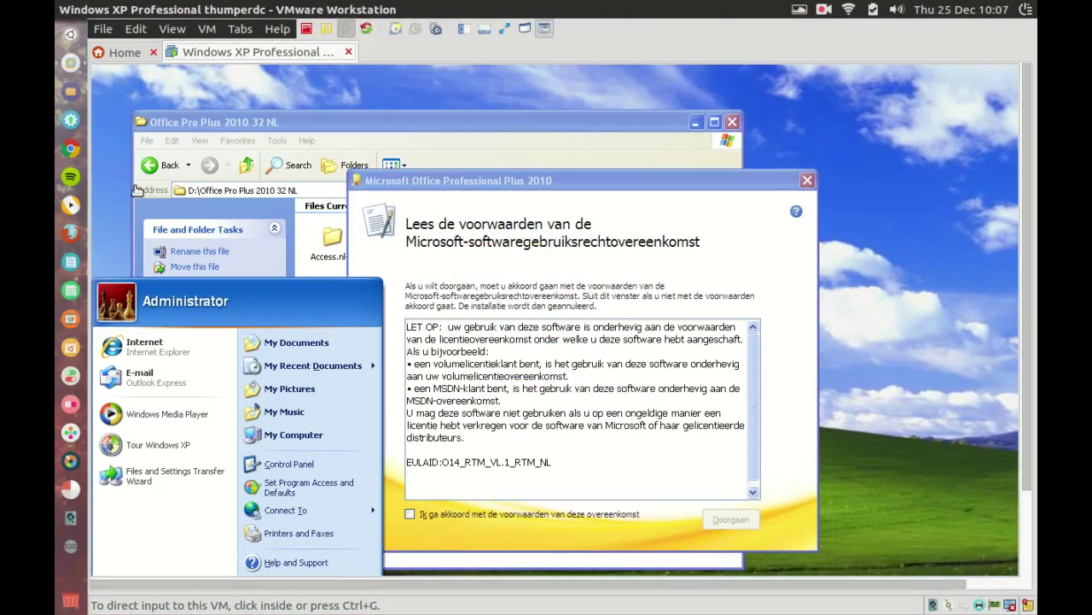
# Accept the Office Professional Plus 2010 licence terms and start the standard installation with Nu installeren.
pyautogui.click(550, 266)
pyautogui.click(410, 514)
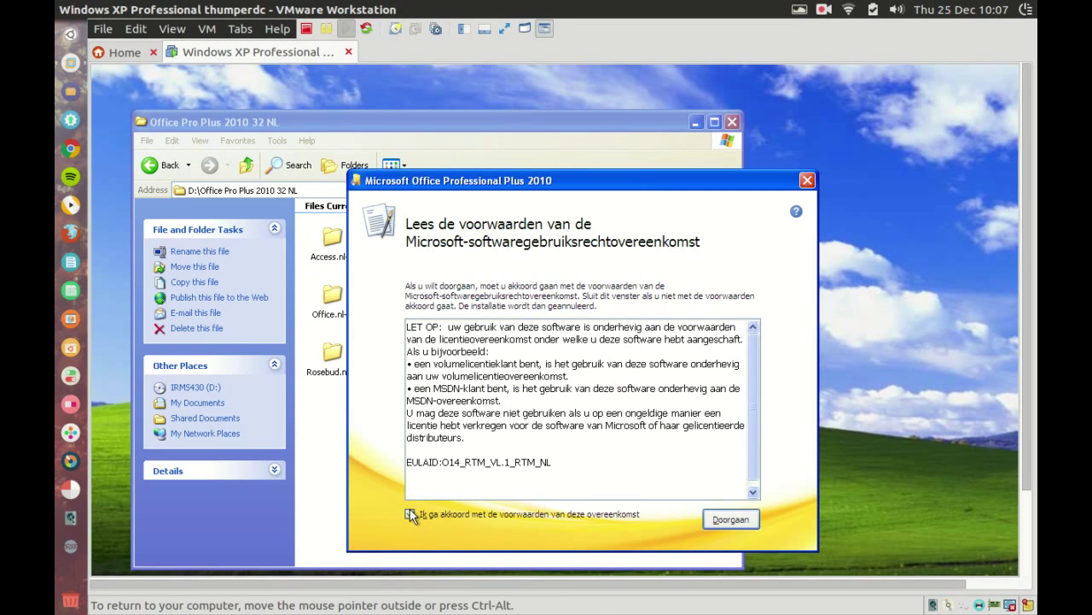
pyautogui.click(730, 518)
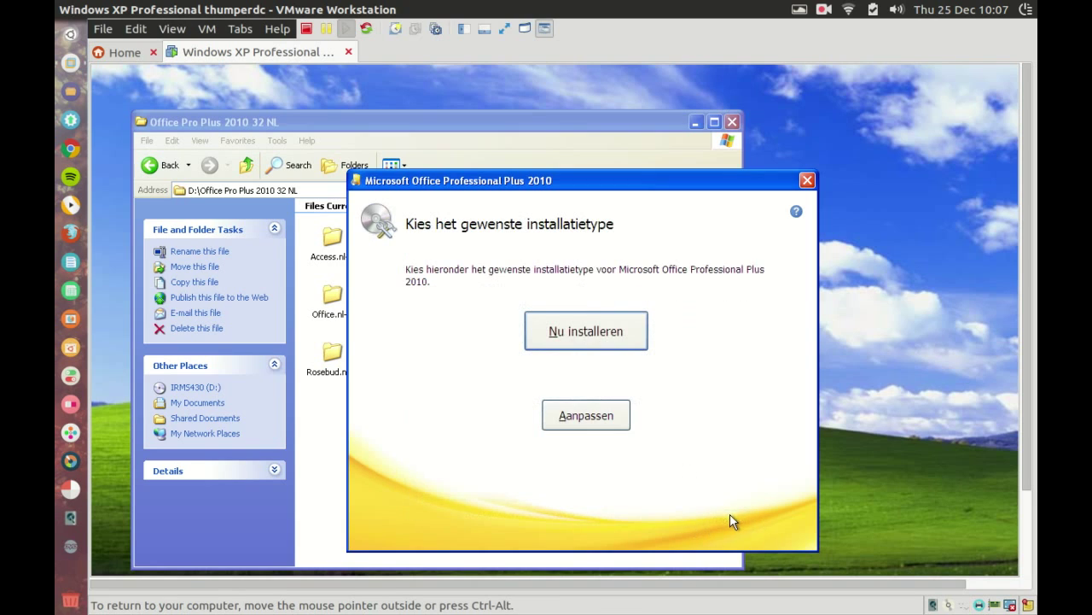
pyautogui.click(609, 341)
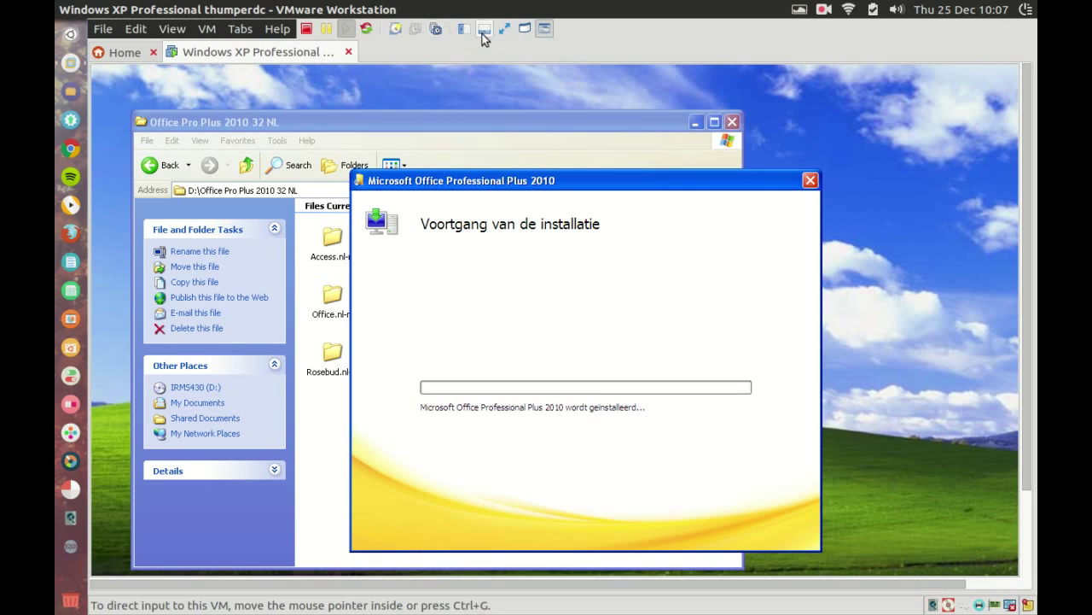
# Switch the virtual machine to Unity mode and bring the Office installation progress window to the front.
pyautogui.click(522, 32)
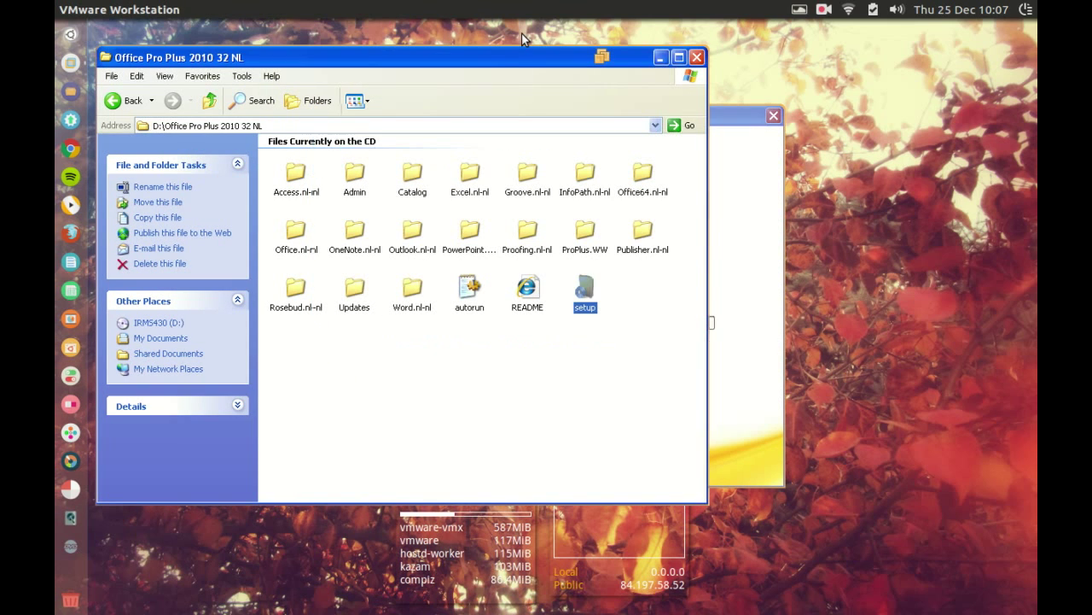
pyautogui.click(744, 124)
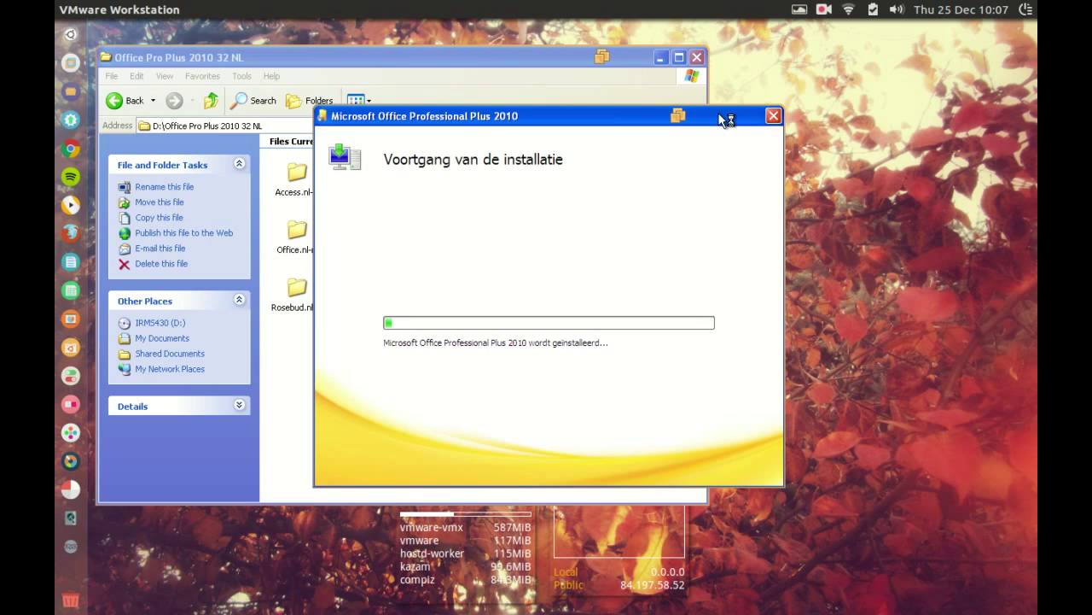
# Launch Internet Explorer from the virtual machine's Unity program list, view its start page and close the browser.
pyautogui.hotkey('ctrl', 'shift', 'u')
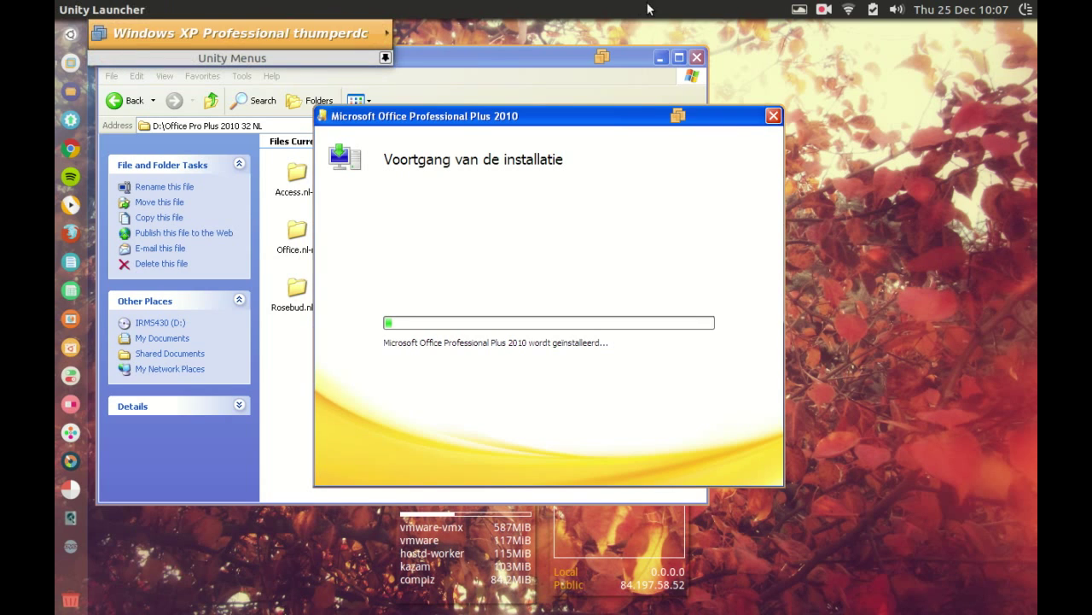
pyautogui.moveTo(388, 33)
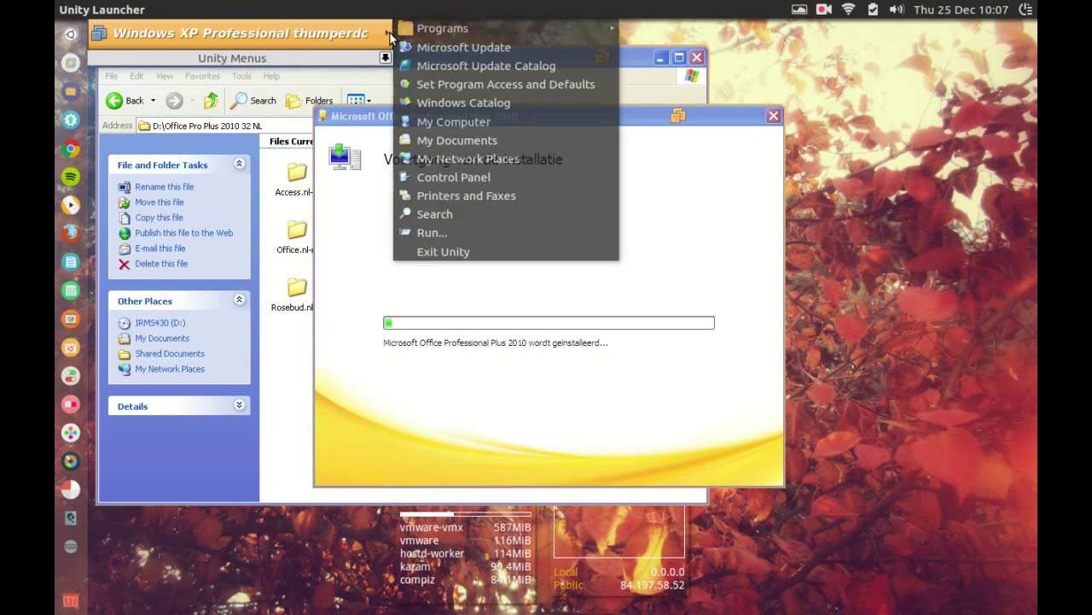
pyautogui.moveTo(457, 28)
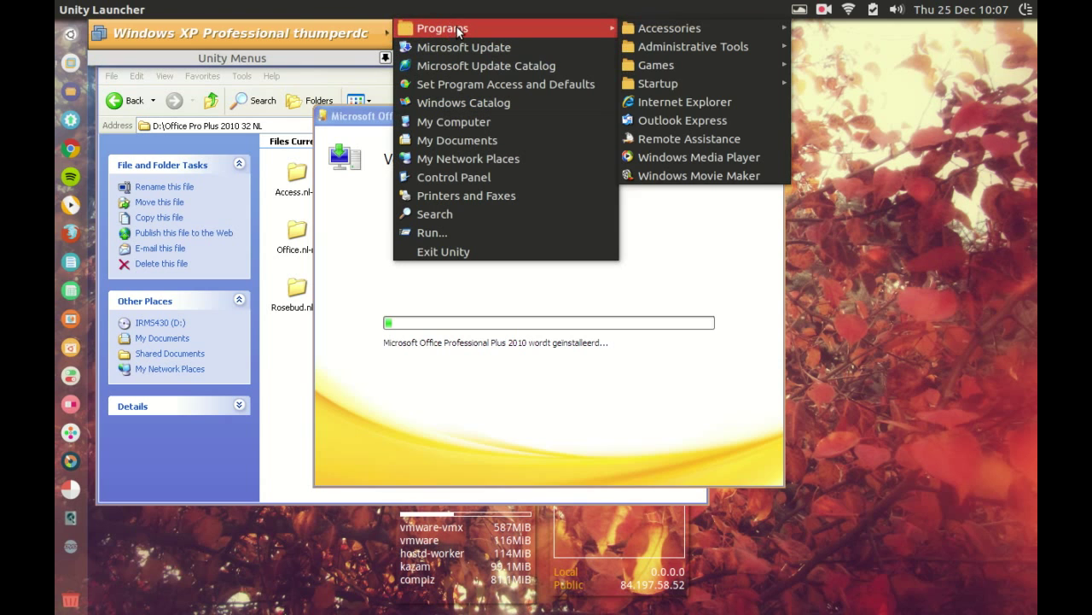
pyautogui.click(677, 101)
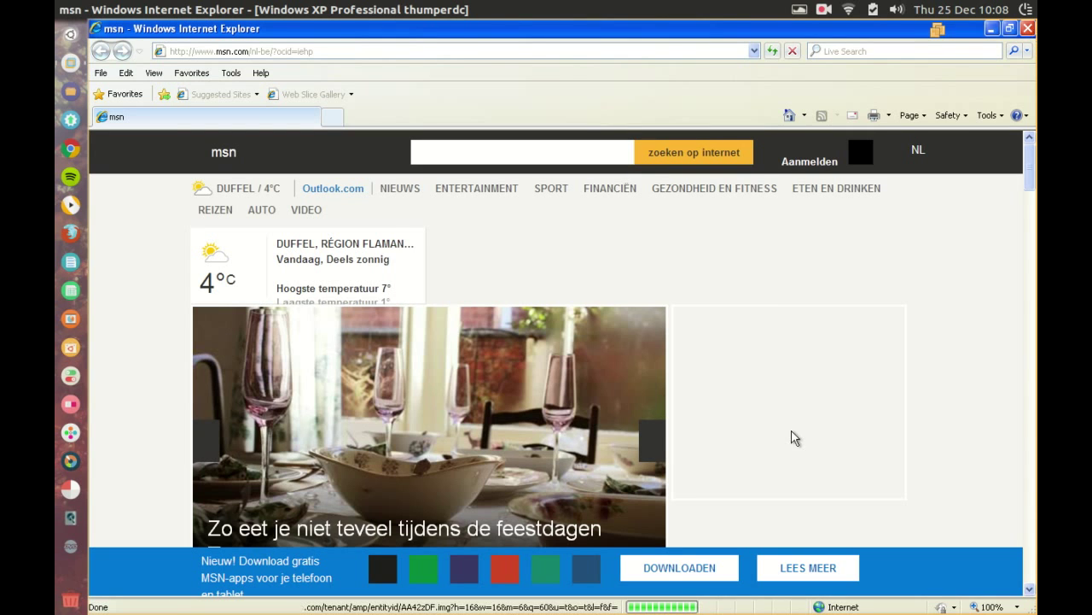
pyautogui.hotkey('alt', 'F4')
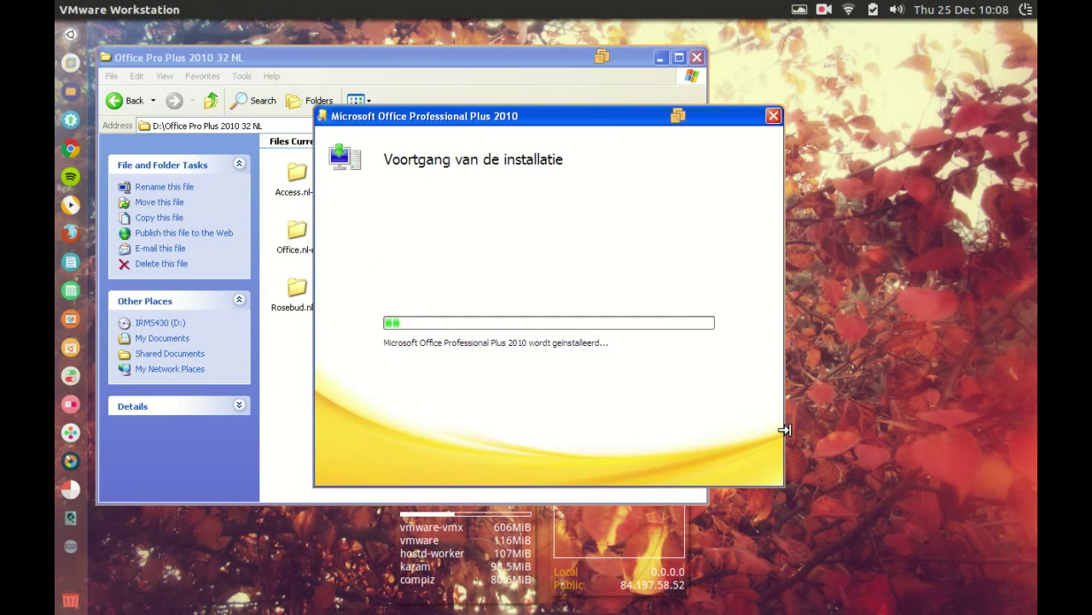
pyautogui.hotkey('ctrl', 'alt', 'Right')
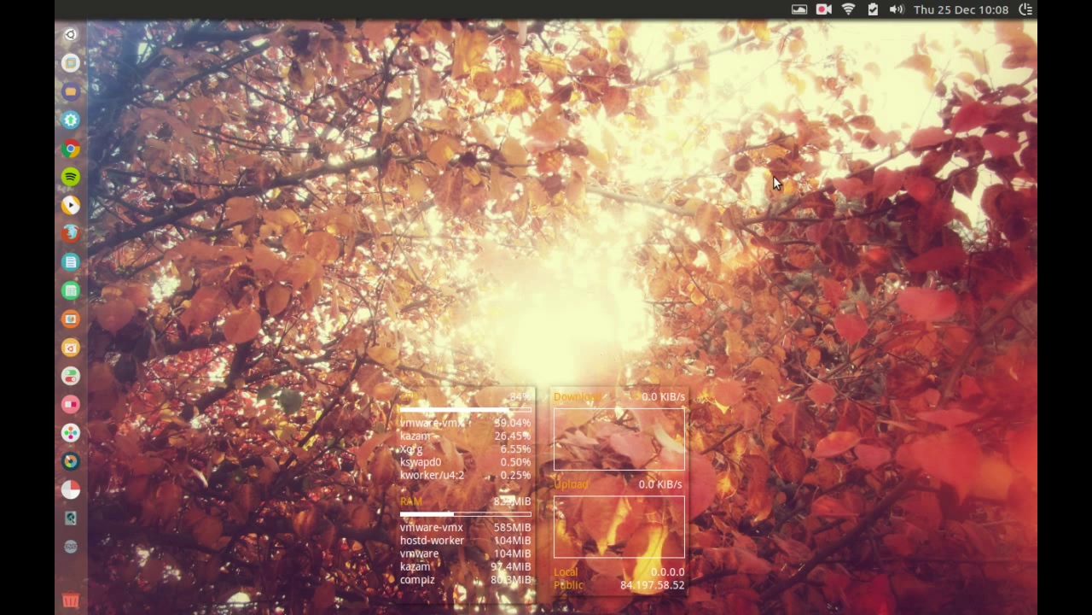
pyautogui.click(824, 11)
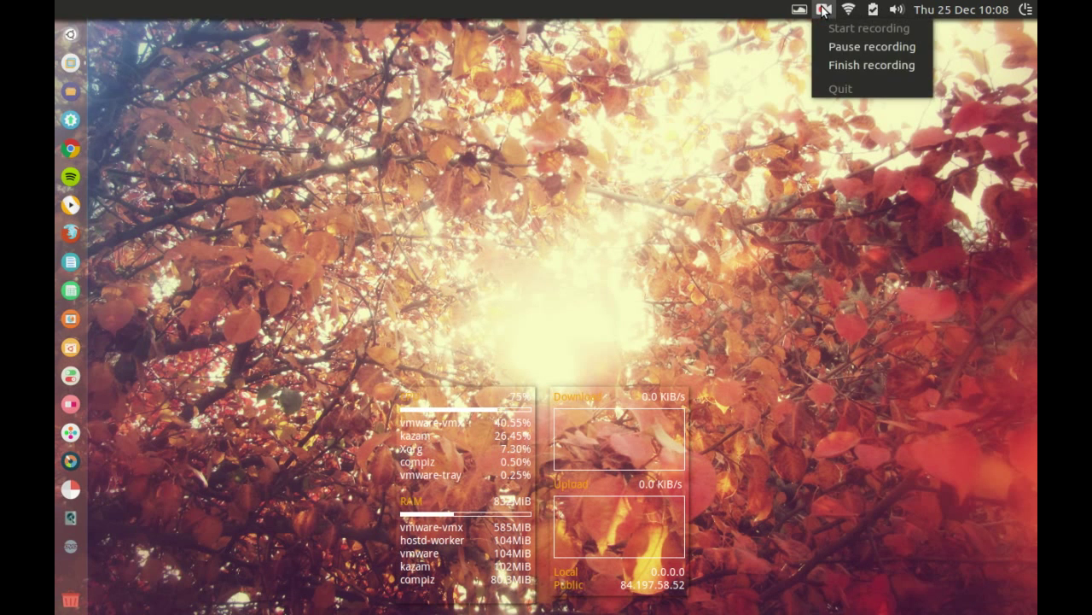
pyautogui.click(819, 272)
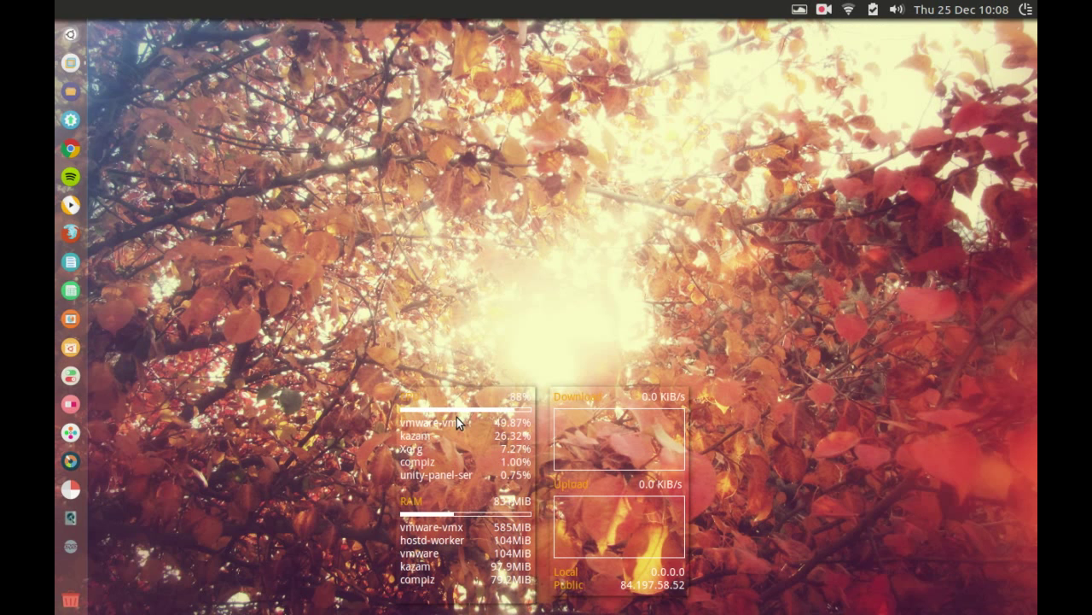
# Return to the Windows XP windows on the host desktop and exit Unity mode.
pyautogui.hotkey('alt', 'Tab')
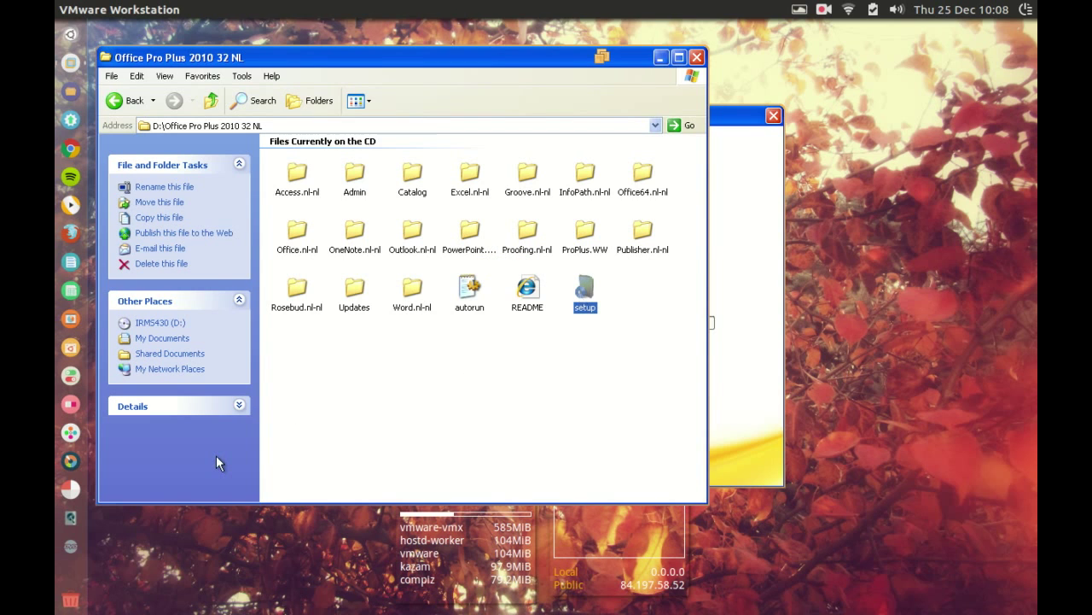
pyautogui.hotkey('ctrl', 'shift', 'u')
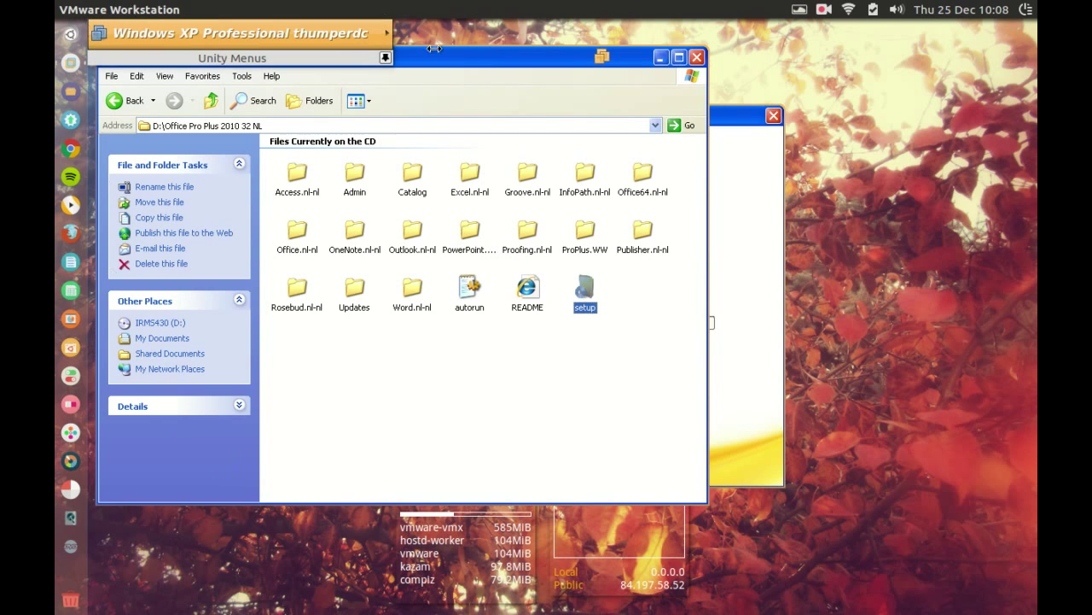
pyautogui.click(386, 34)
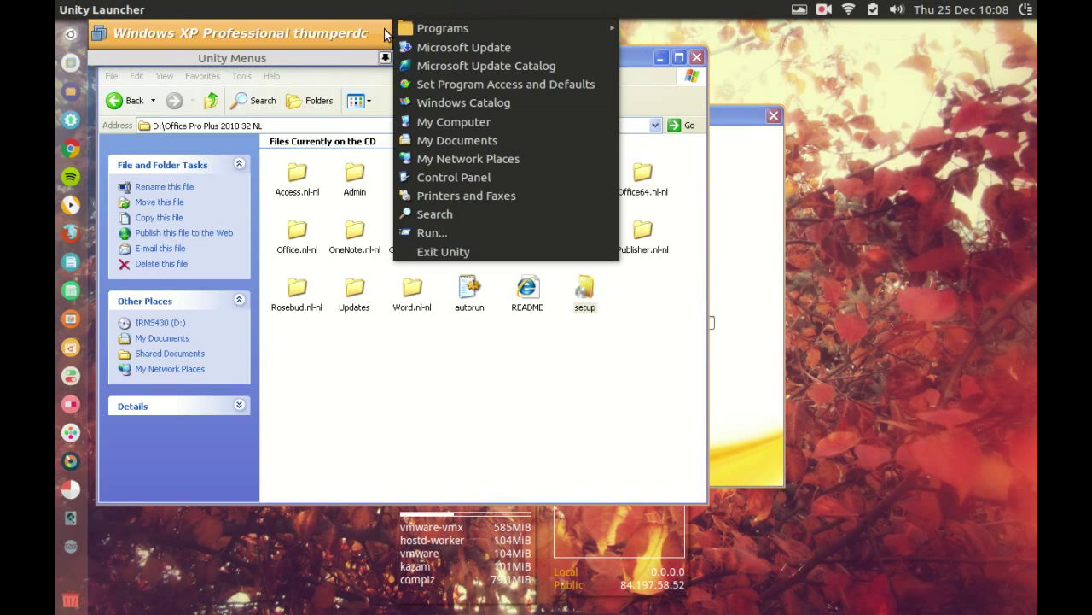
pyautogui.click(443, 250)
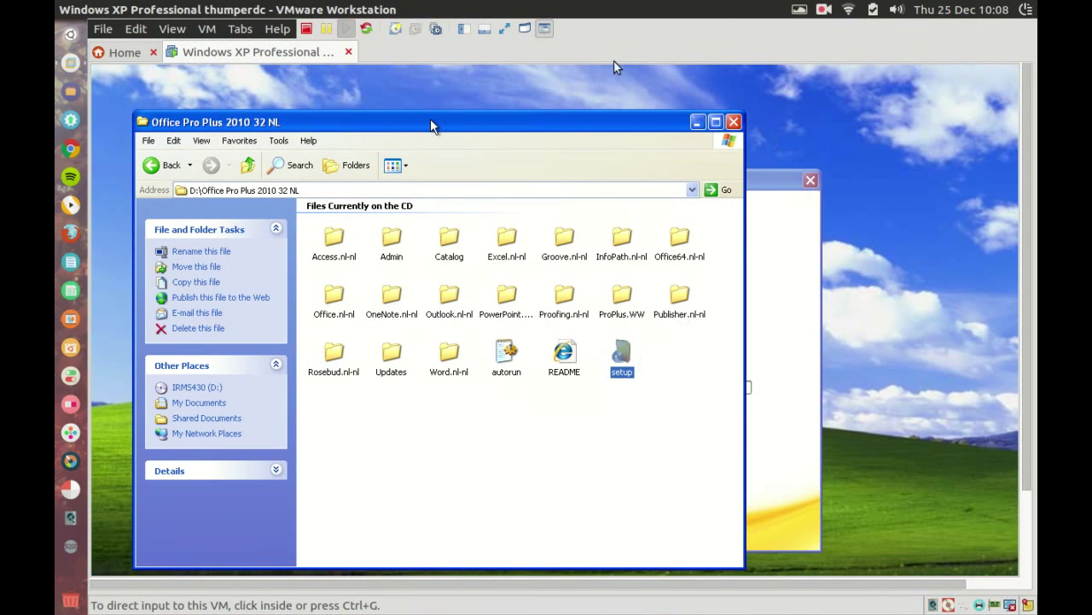
# Show the virtual machine in full screen and close the Office Pro Plus 2010 32 NL folder window.
pyautogui.click(505, 28)
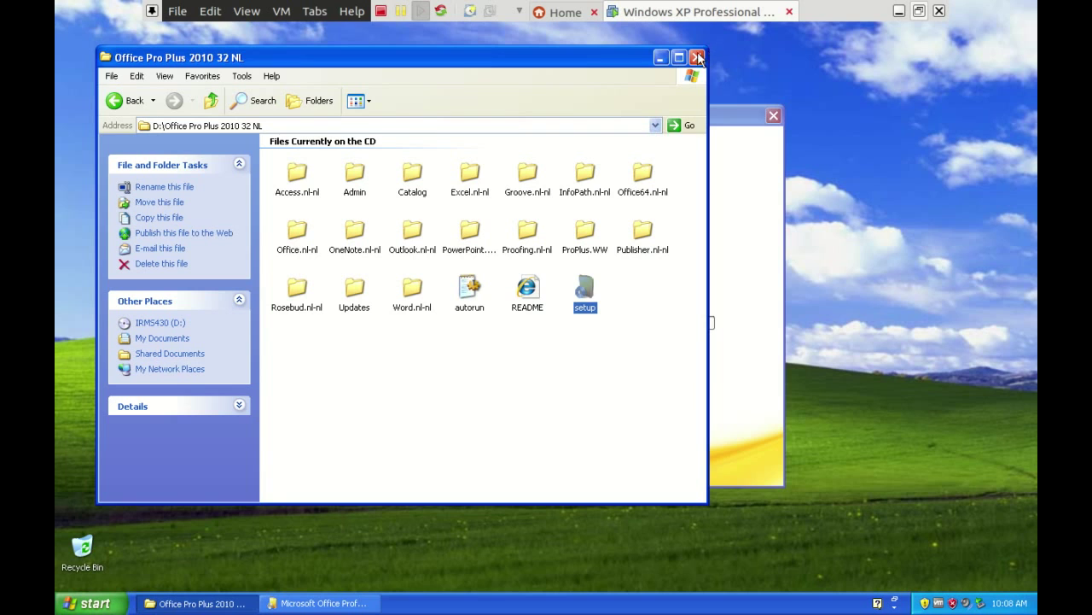
pyautogui.click(697, 58)
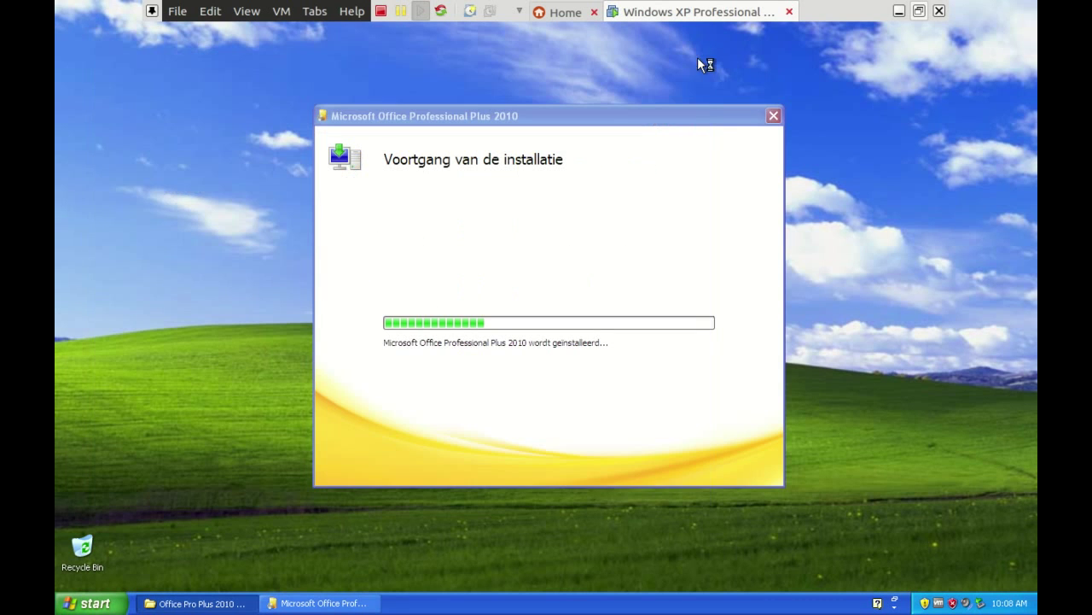
pyautogui.click(83, 608)
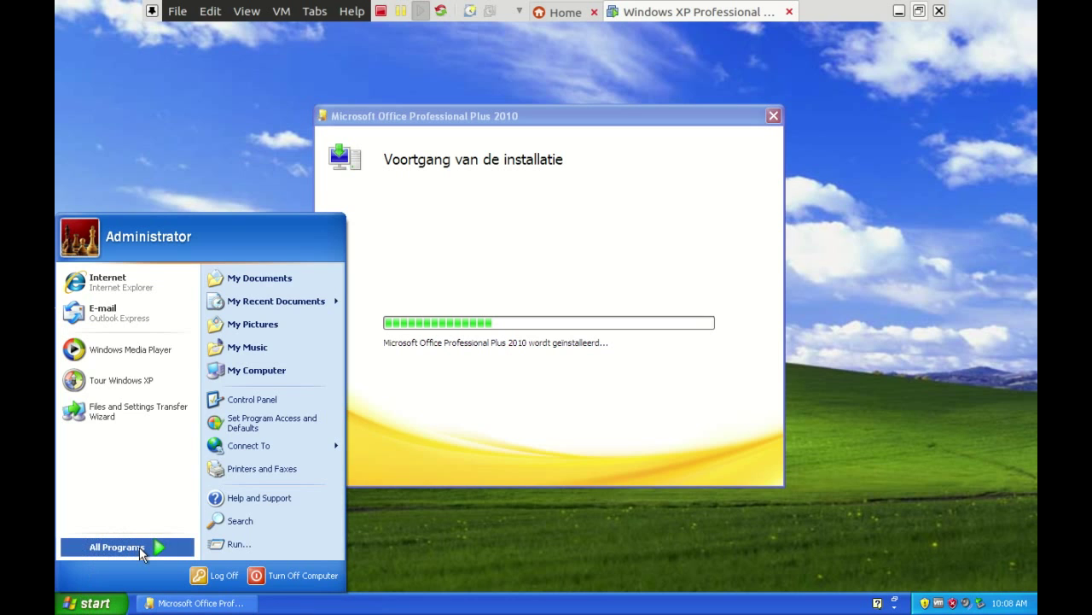
pyautogui.click(137, 548)
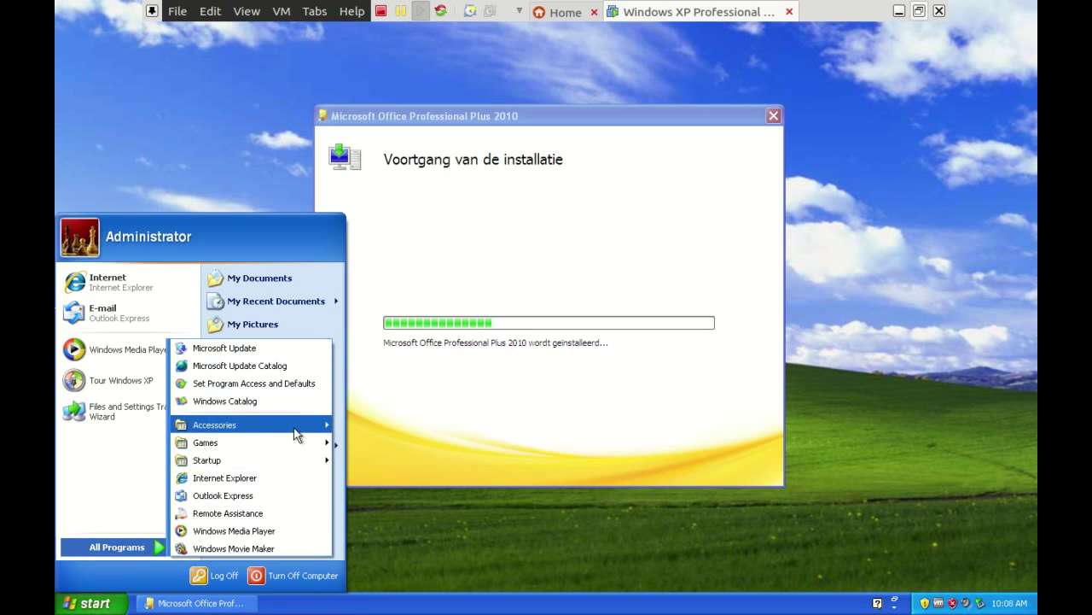
pyautogui.moveTo(305, 444)
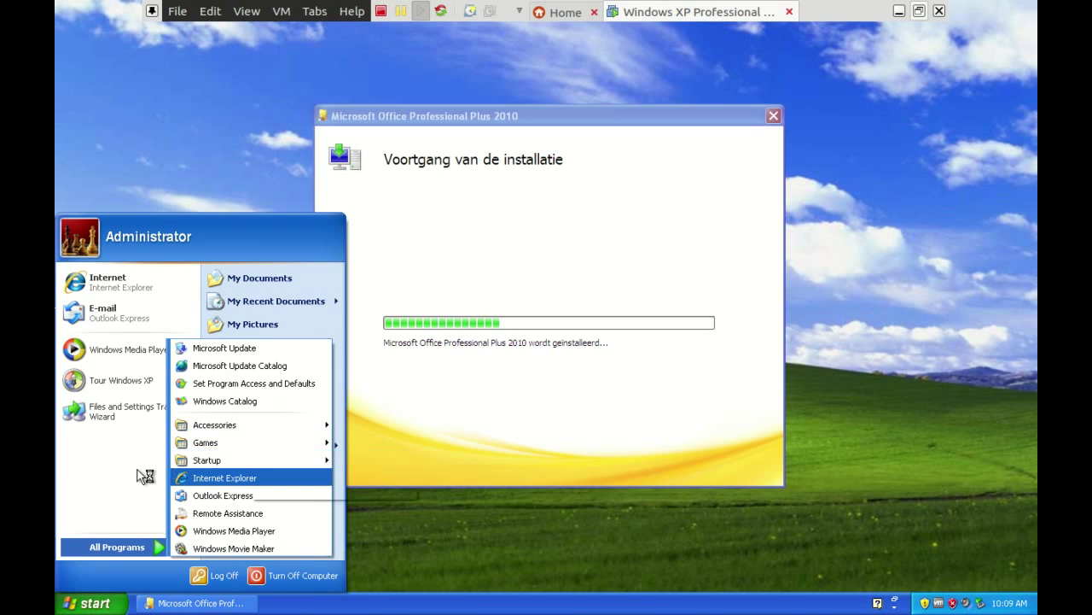
pyautogui.click(473, 524)
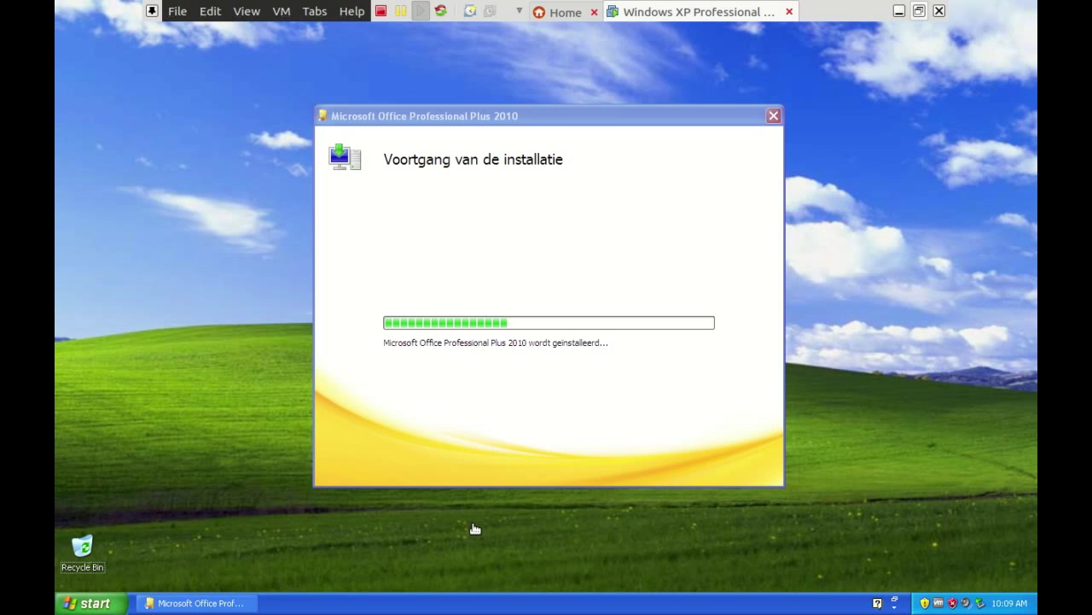
pyautogui.hotkey('ctrl', 'alt', 'Right')
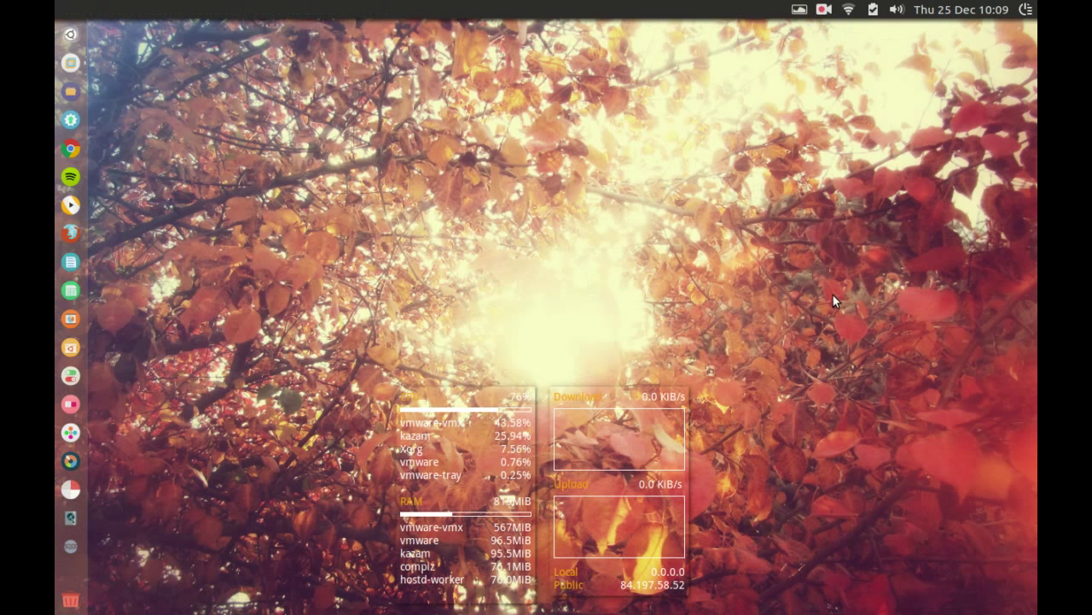
pyautogui.click(831, 12)
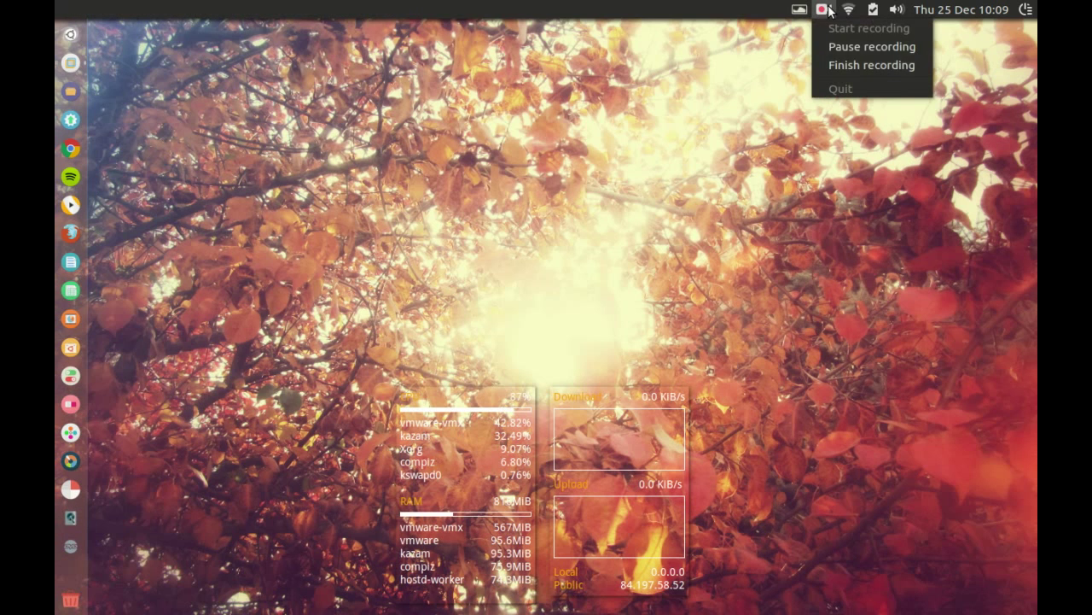
pyautogui.click(854, 64)
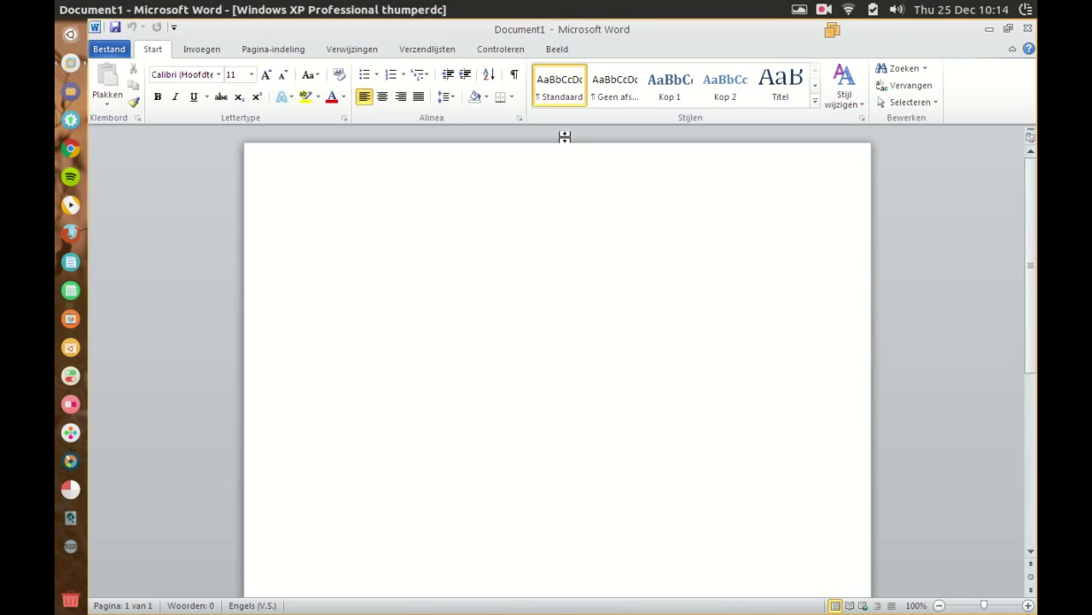
# Enter the sample text "Lkjlk jlkj lkjfg ljk fdglkj lk j" in the blank Word document and restore the window from its maximized size.
pyautogui.write('Lkjlk jlkj lkjfg ljk fdglkj lk j')
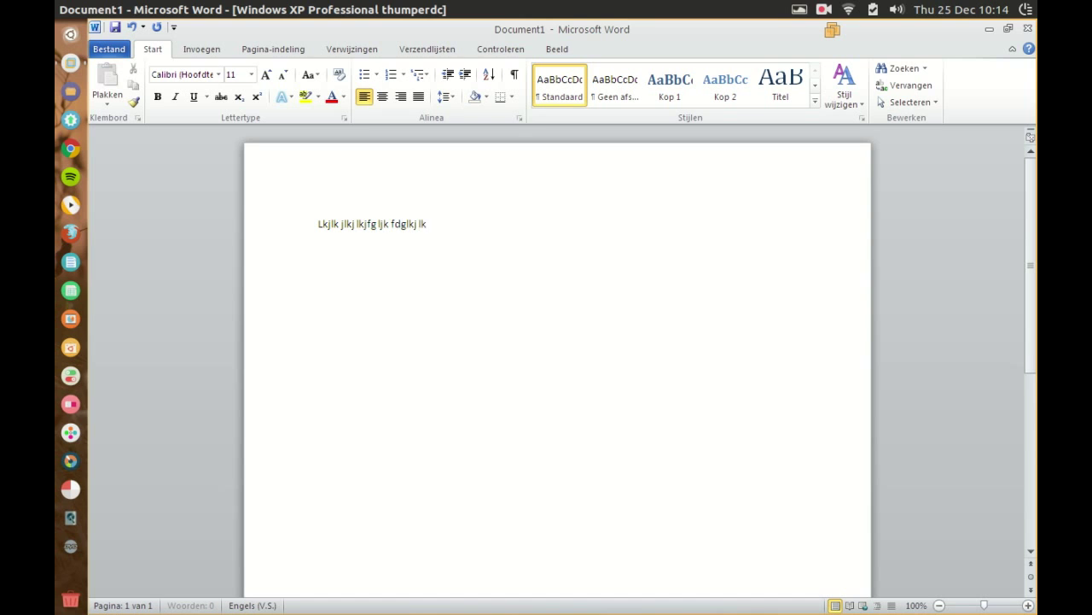
pyautogui.click(1009, 27)
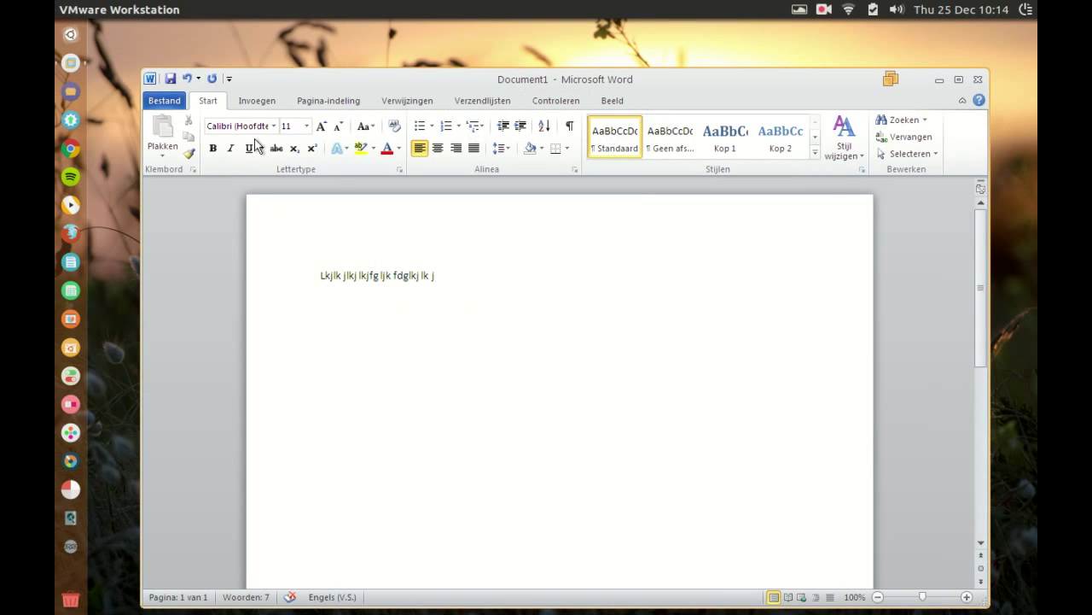
# Show Word's Invoegen commands, and leave Unity mode to display the Windows XP virtual machine in full screen.
pyautogui.click(254, 101)
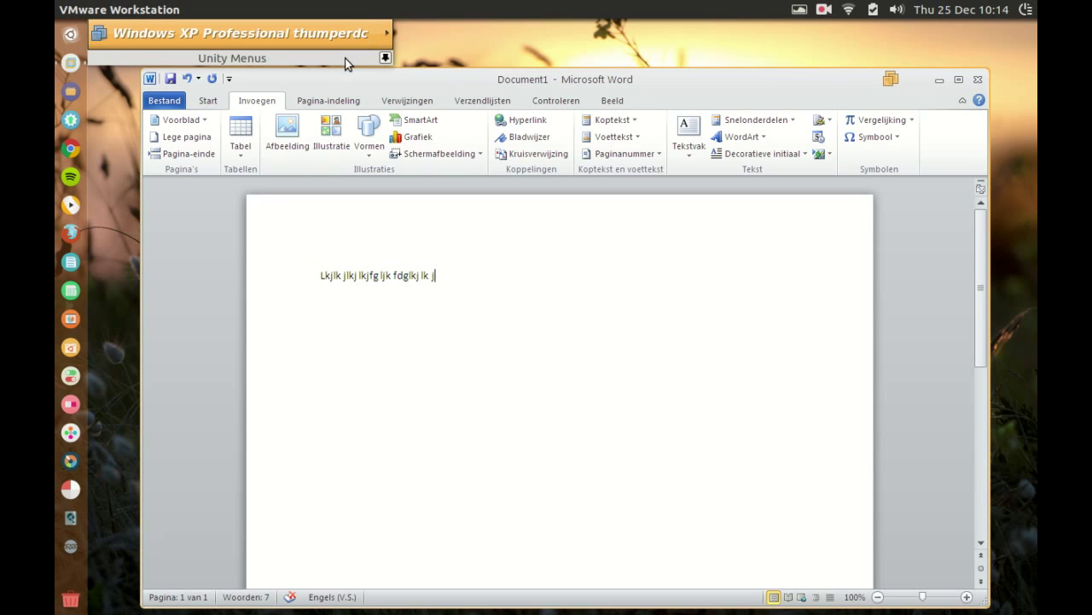
pyautogui.click(385, 34)
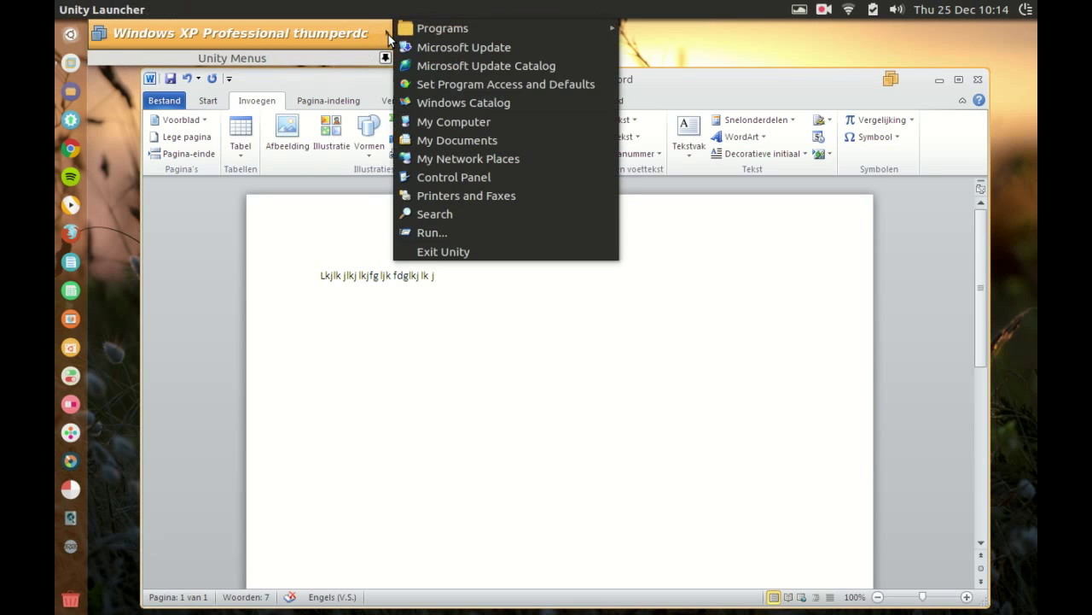
pyautogui.click(486, 253)
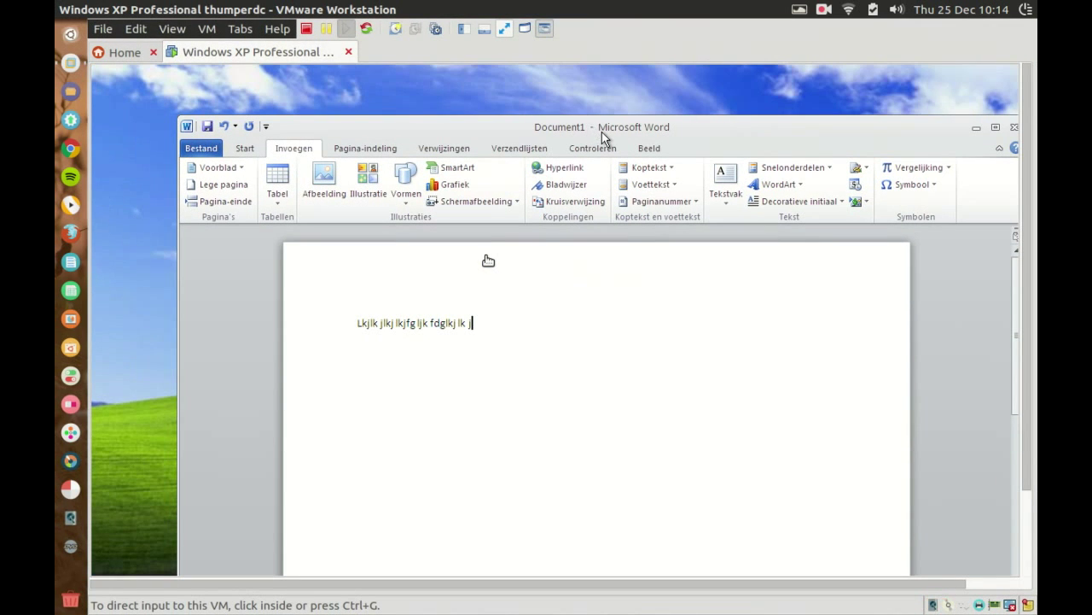
pyautogui.click(504, 30)
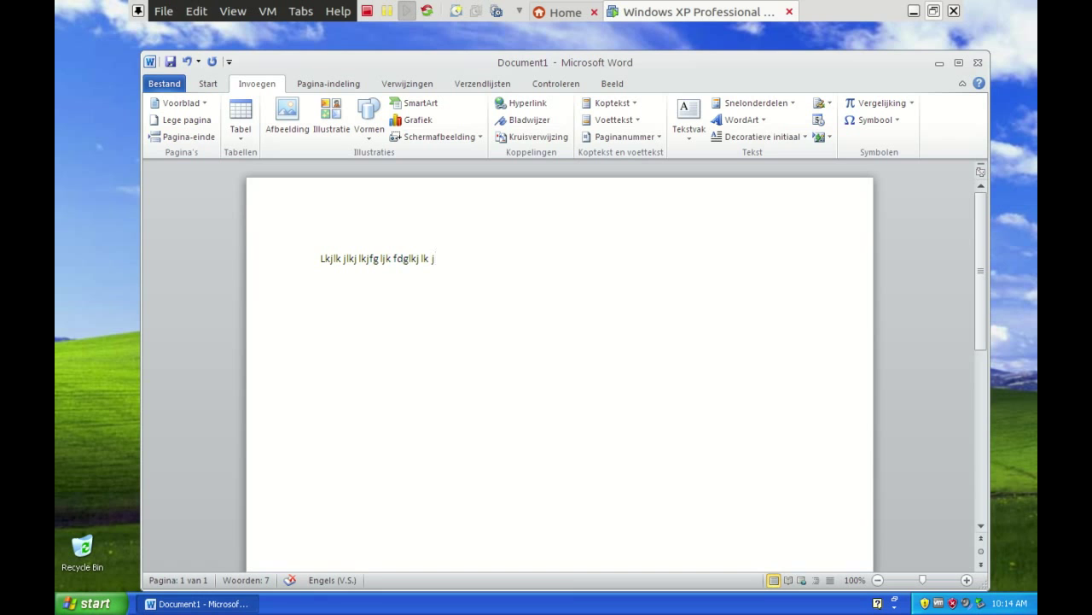
# Maximize and restore the Word window inside Windows XP, and view the guest's Start menu before closing it.
pyautogui.click(959, 63)
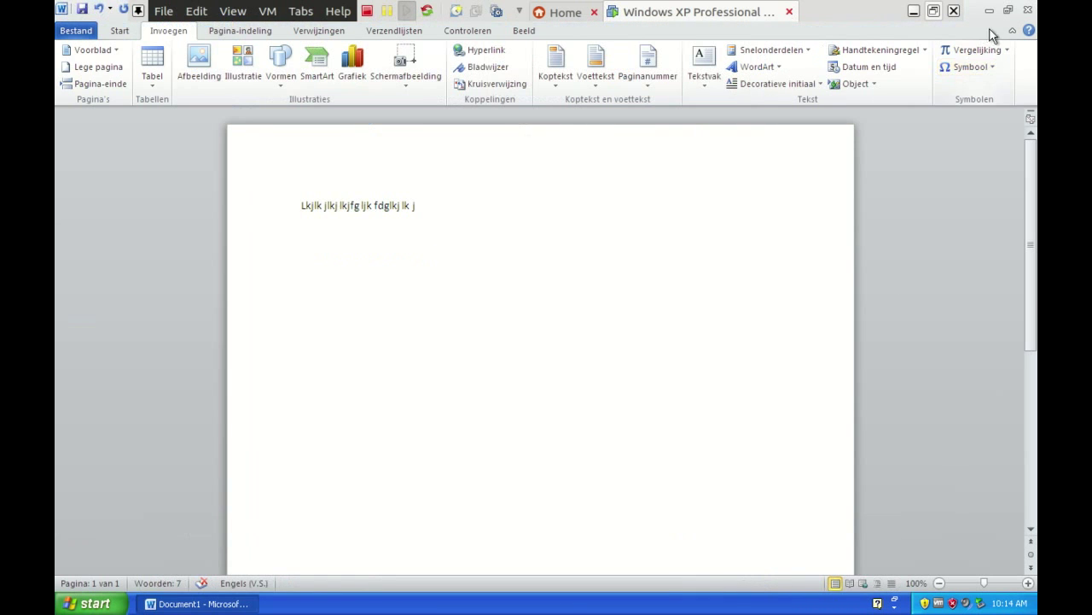
pyautogui.click(1013, 15)
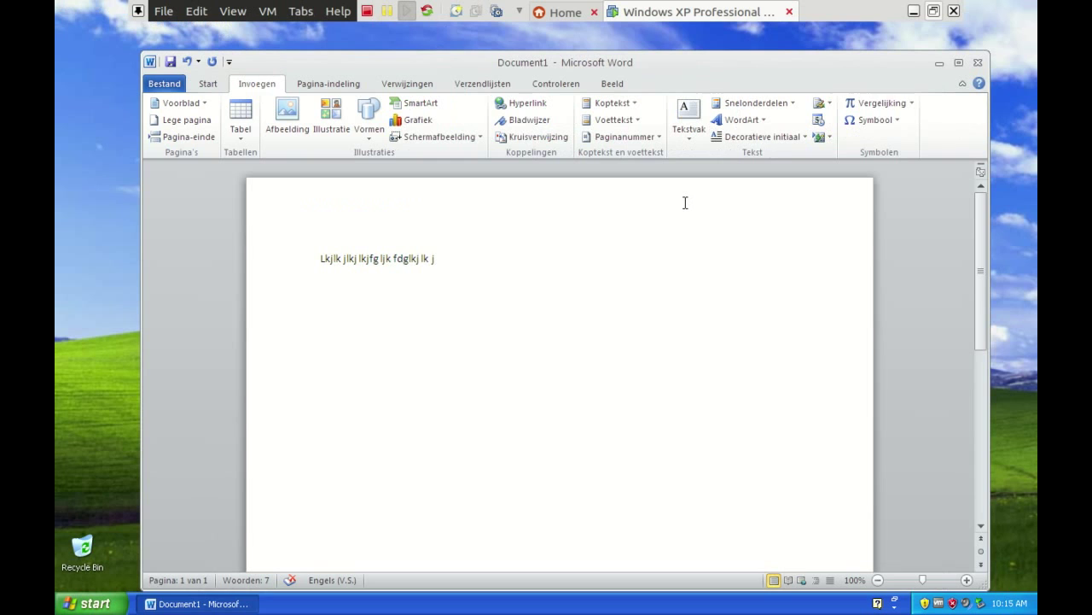
pyautogui.press('super')
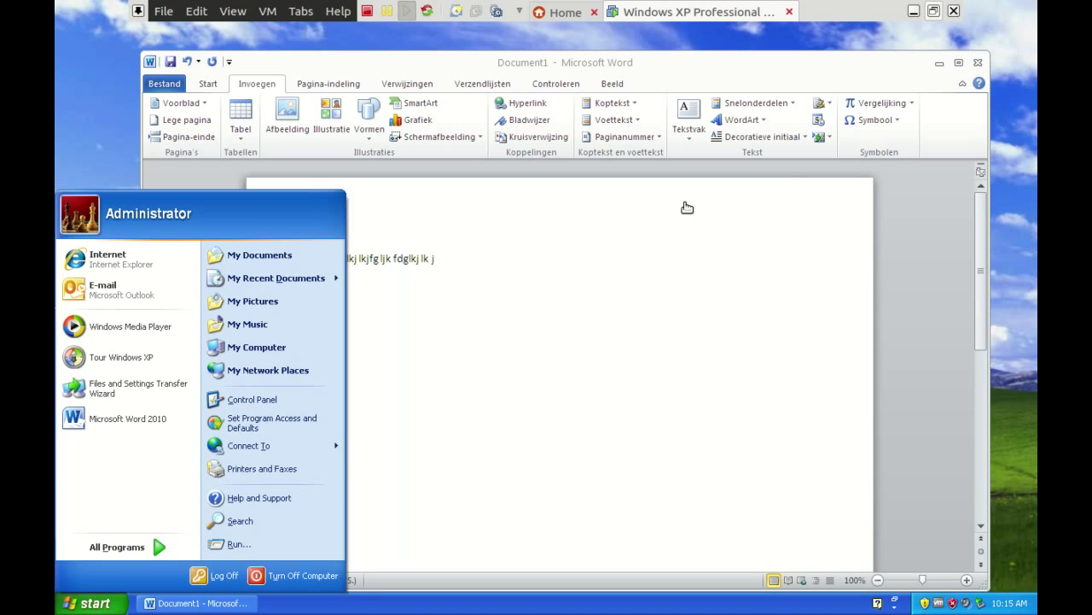
pyautogui.click(634, 357)
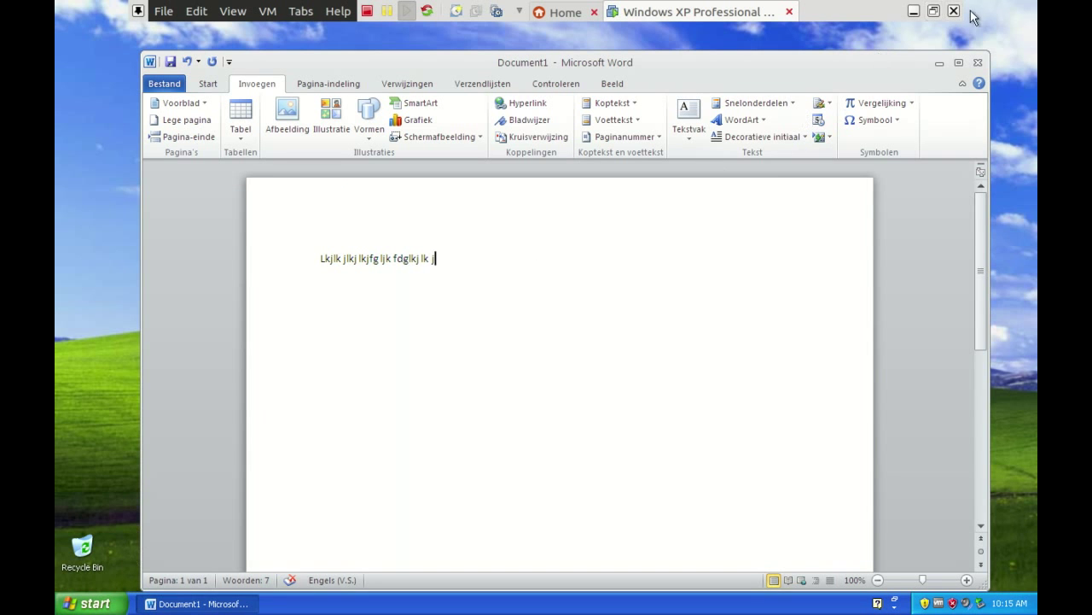
# Minimize the full-screen virtual machine to the Ubuntu desktop, and search the Dash for "k" before clearing and closing it.
pyautogui.click(914, 12)
pyautogui.press('super')
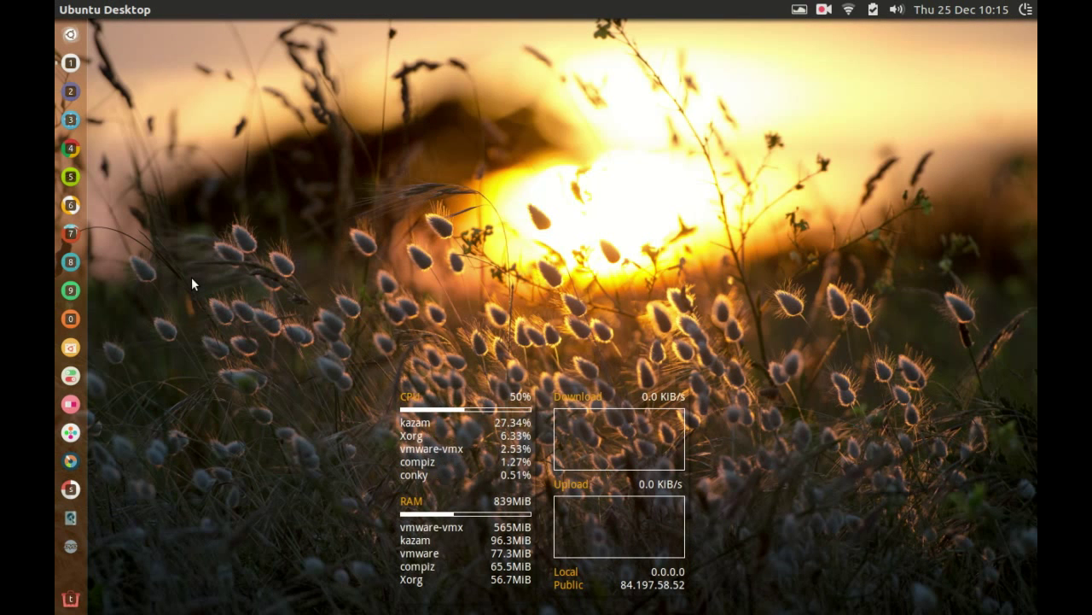
pyautogui.press('super')
pyautogui.write('k')
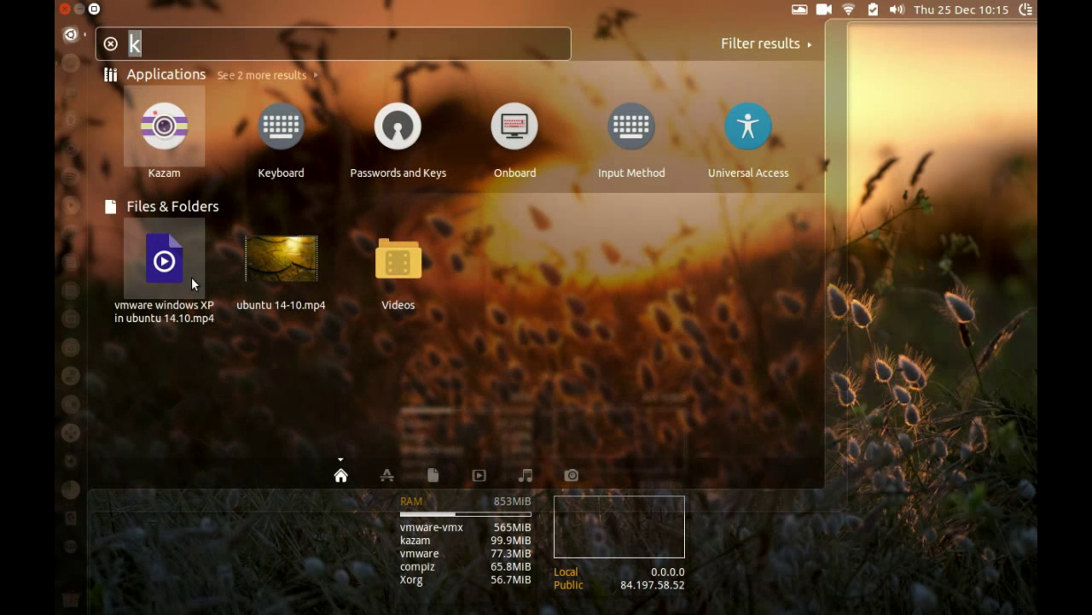
pyautogui.press('BackSpace')
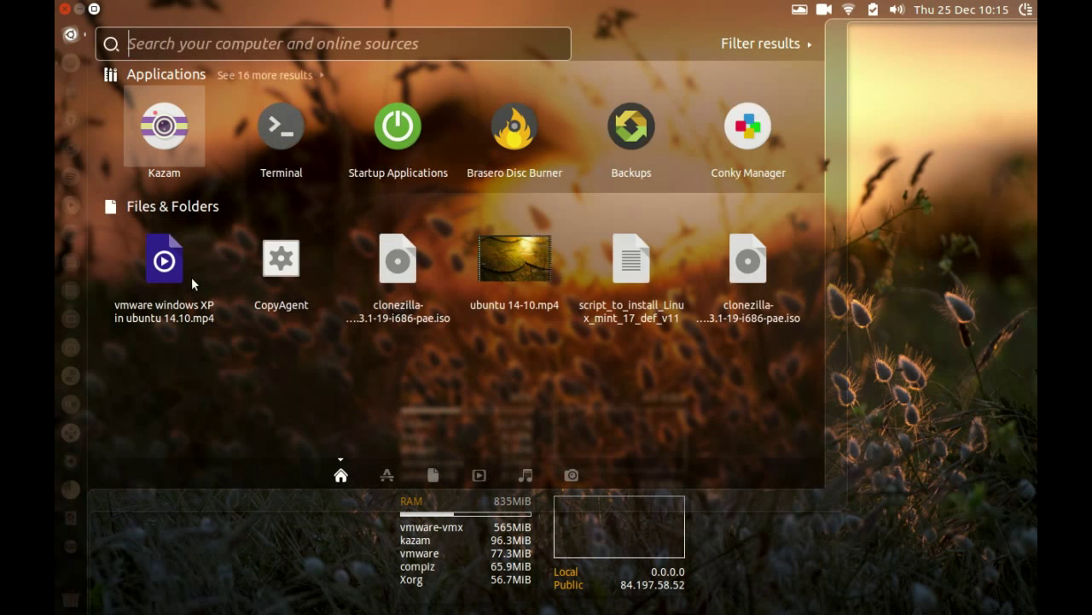
pyautogui.press('Escape')
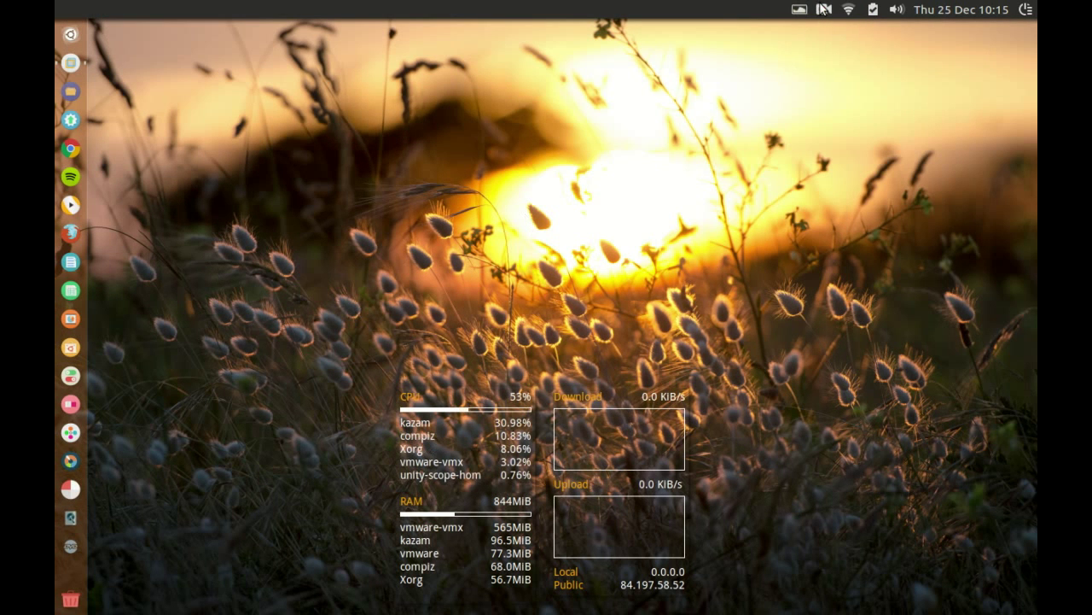